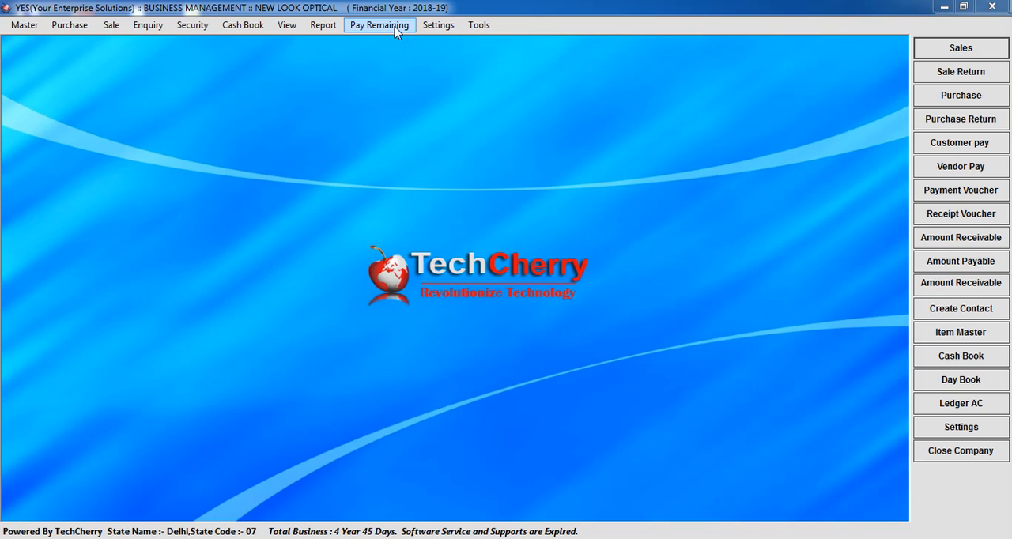
Step: Open the form for remaining payments from customers and maximize it
left_click(396, 30)
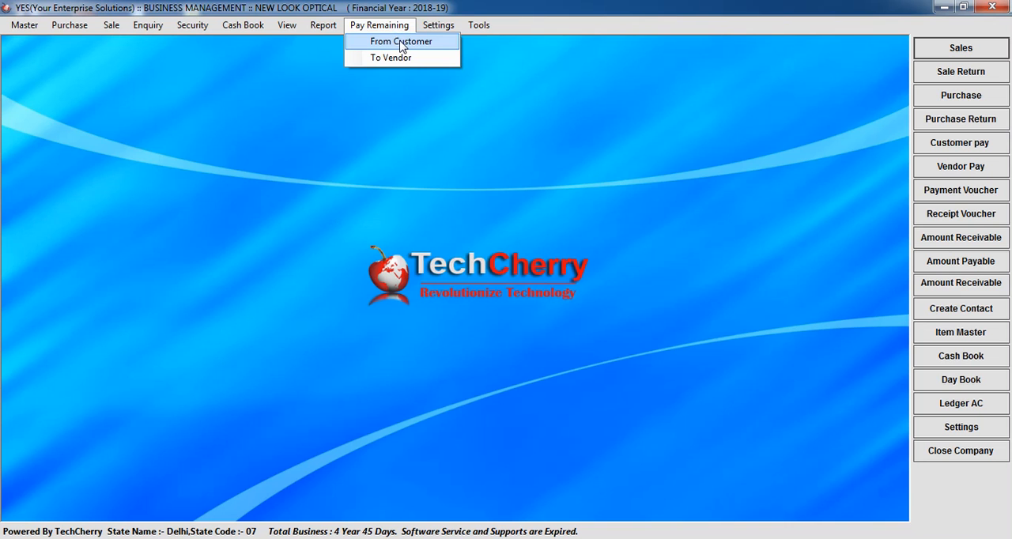
left_click(400, 45)
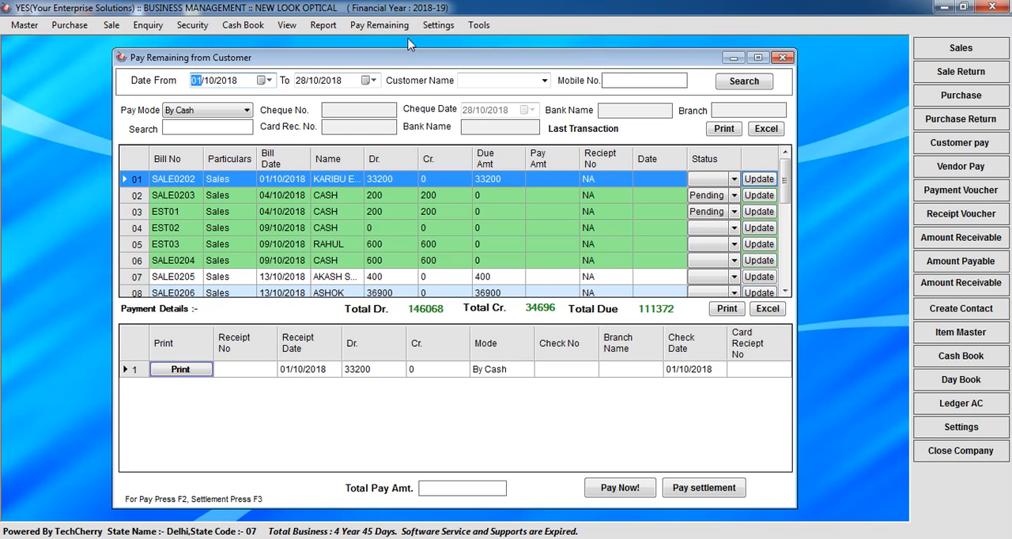
left_click(757, 57)
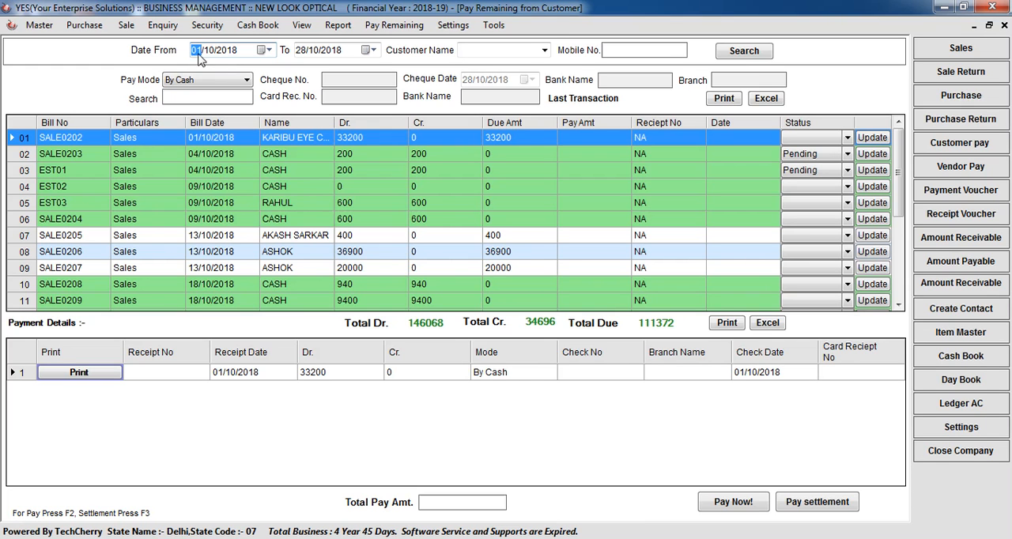
left_click(310, 52)
left_click(328, 50)
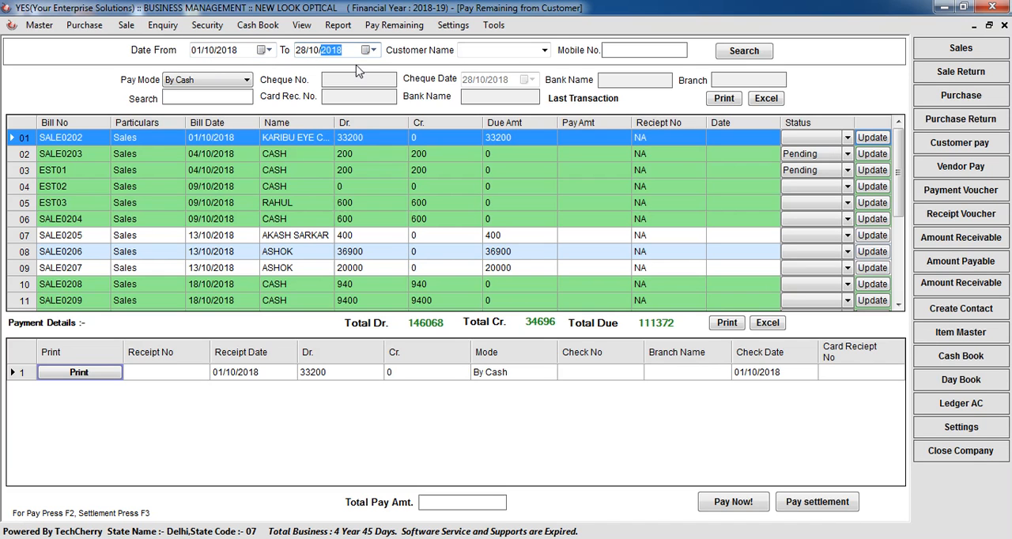
left_click(543, 50)
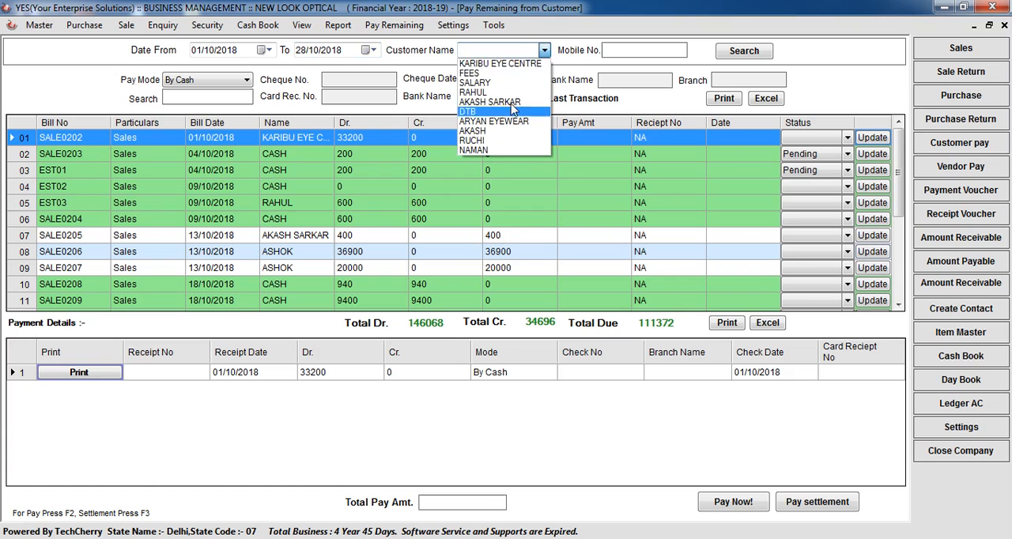
left_click(572, 75)
left_click(634, 57)
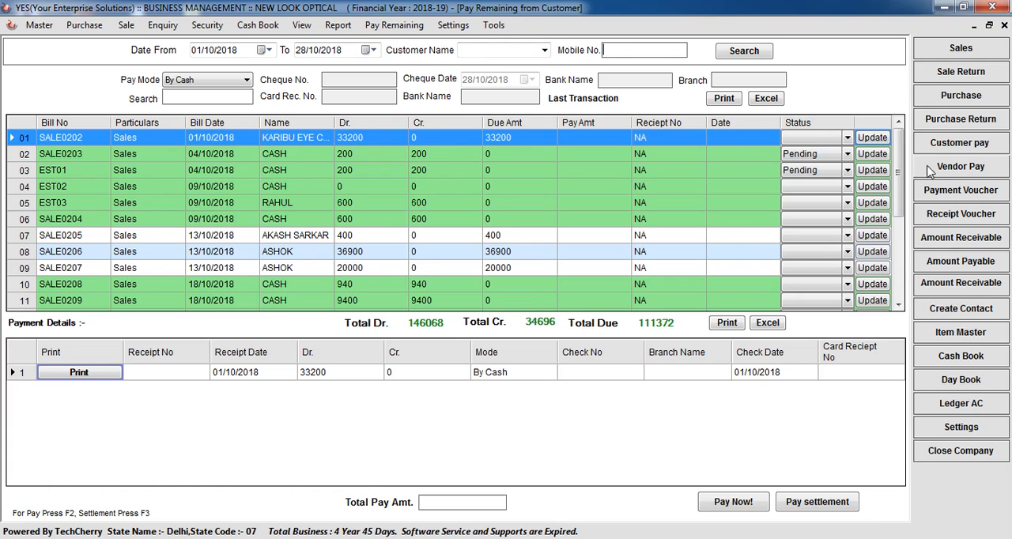
Step: Enter a pay amount of 1130 for bill EST07 with the payment date 28/10/2018
left_click_drag(899, 184, 894, 288)
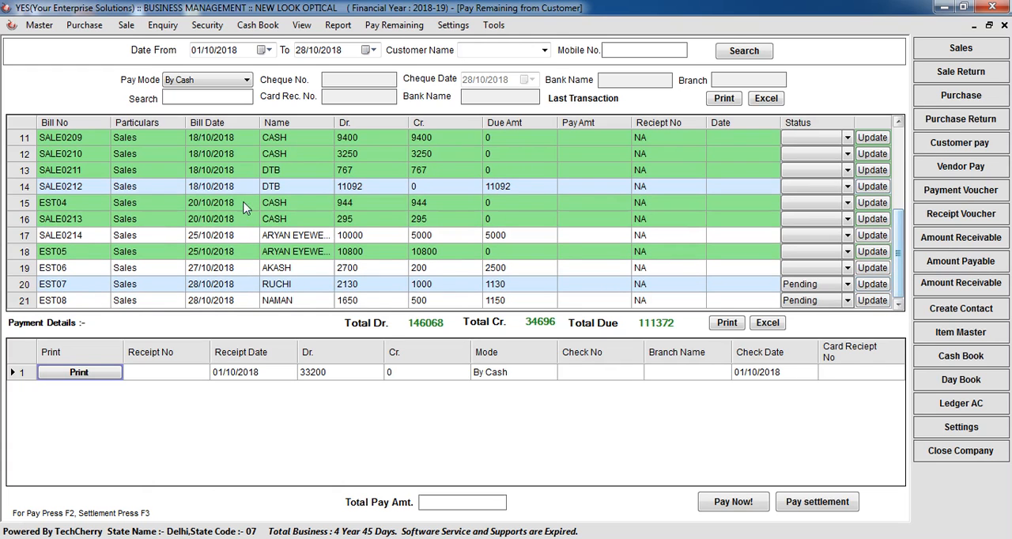
left_click(297, 288)
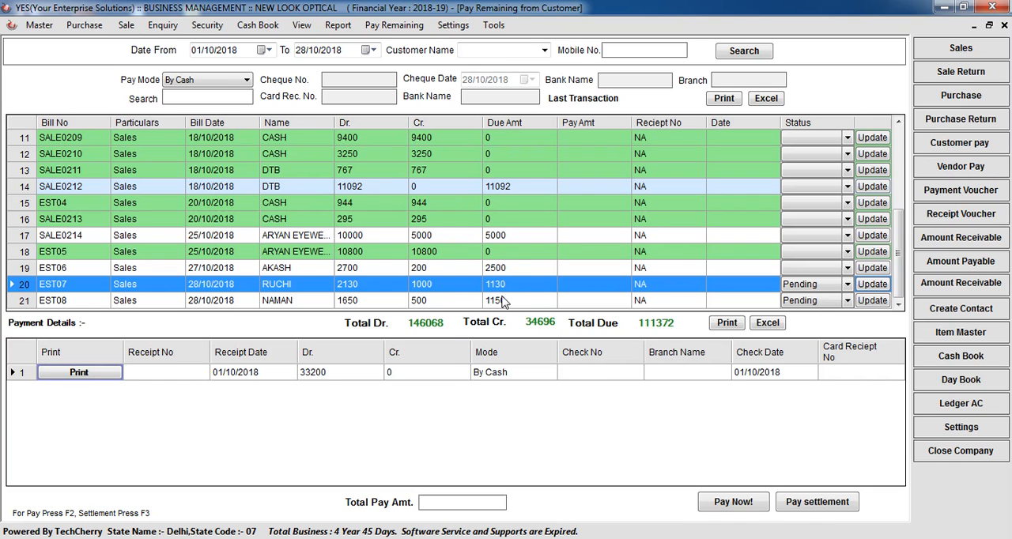
left_click(586, 290)
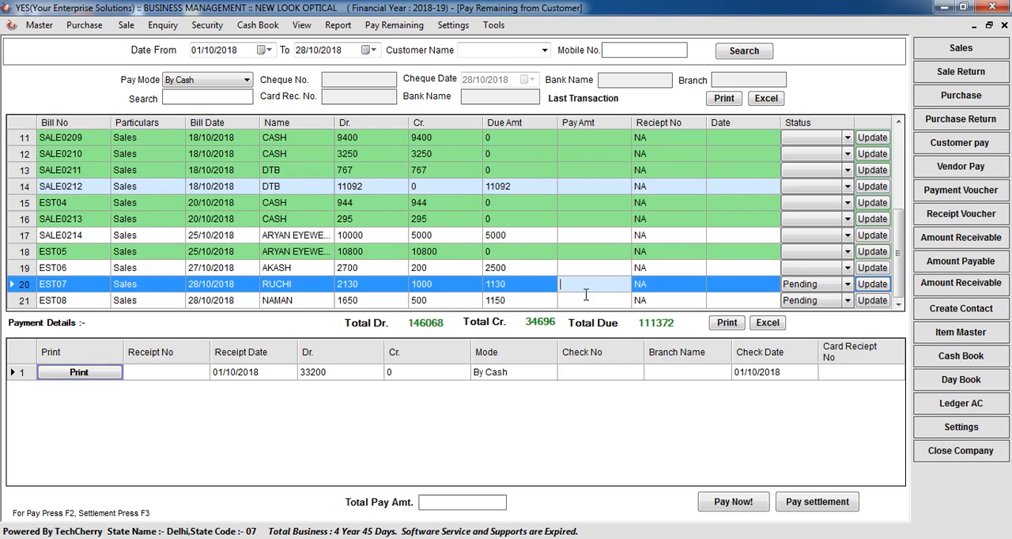
type("1130")
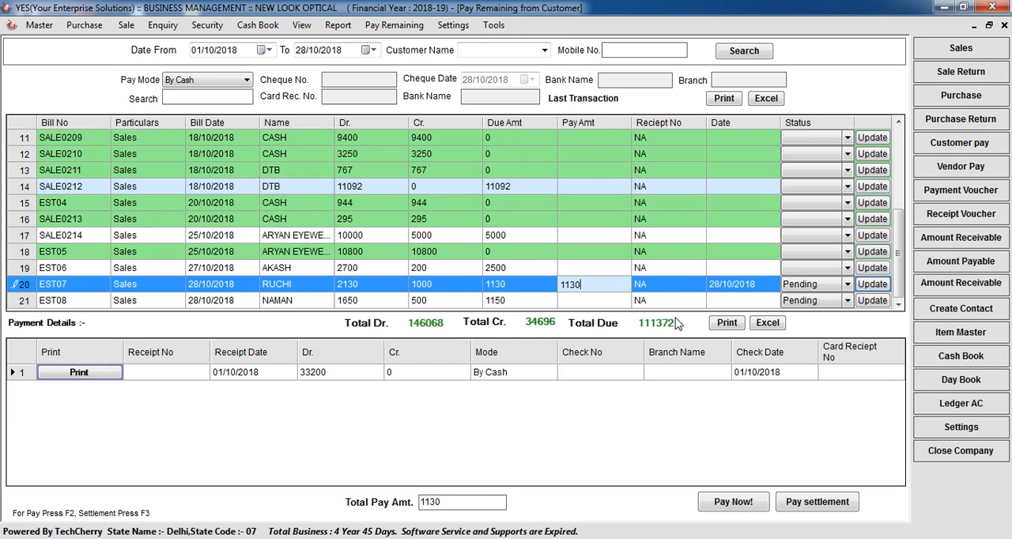
left_click(726, 289)
left_click(728, 289)
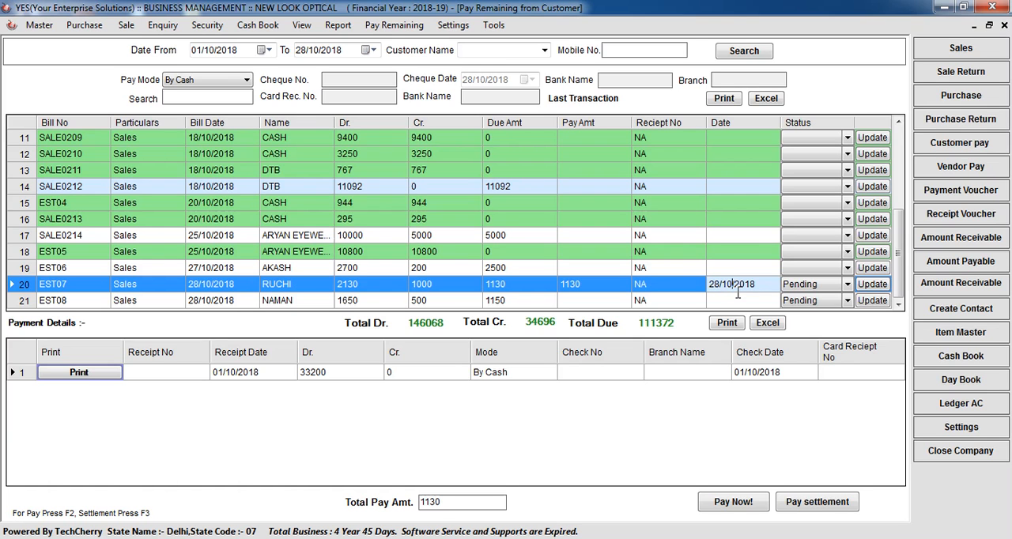
left_click(605, 300)
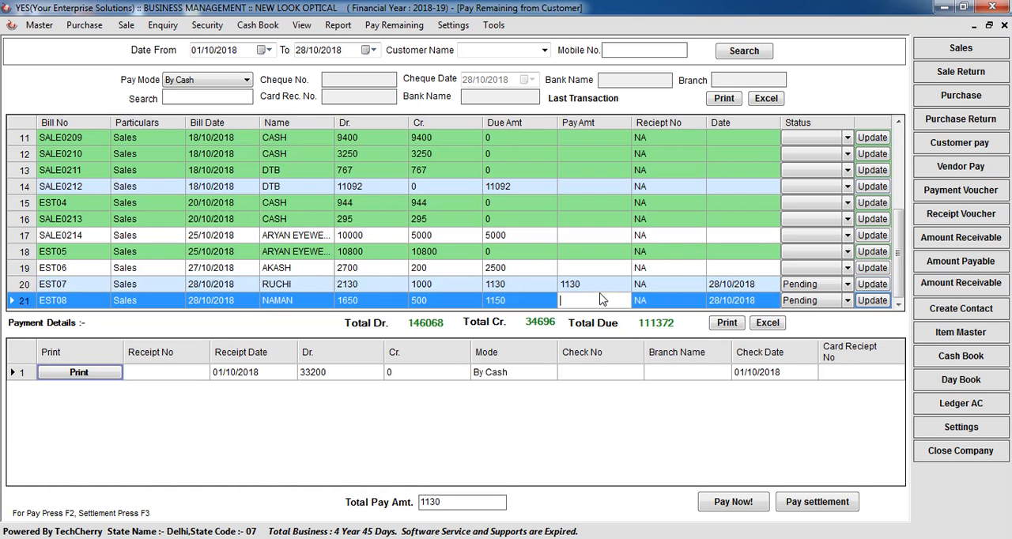
left_click(601, 288)
Step: Try the By Cheque pay mode and return the setting to By Cash
left_click(180, 86)
left_click(179, 86)
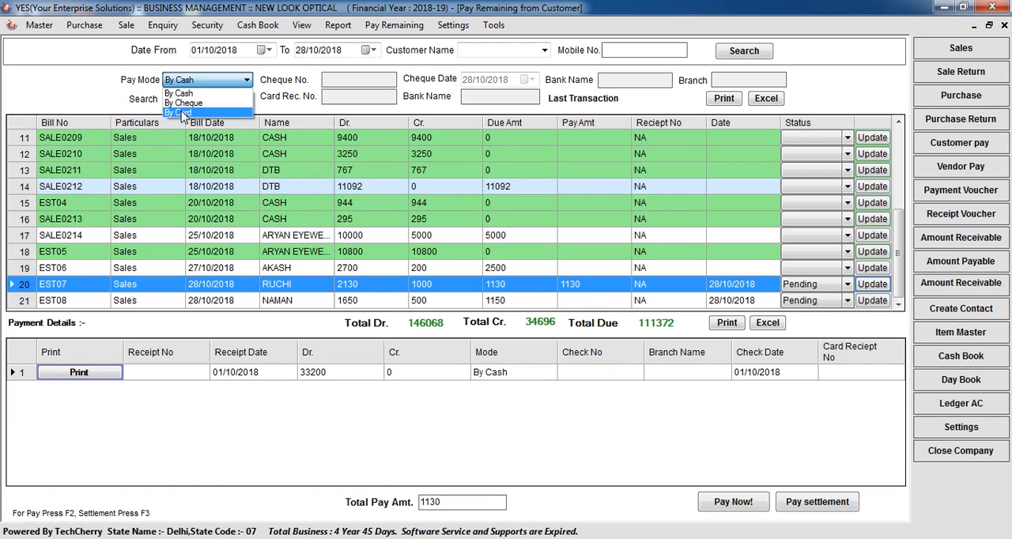
left_click(192, 123)
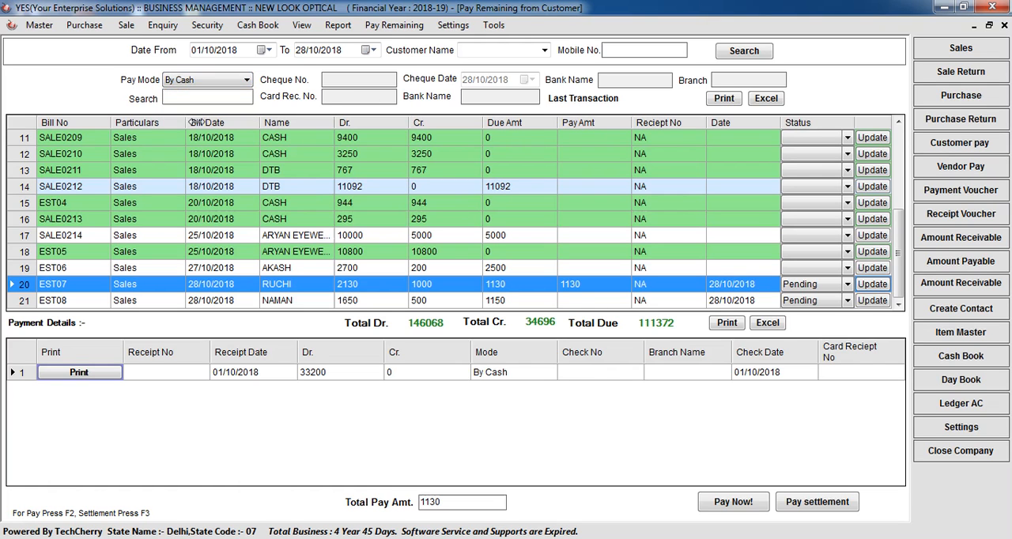
left_click(204, 80)
left_click(215, 107)
left_click(350, 84)
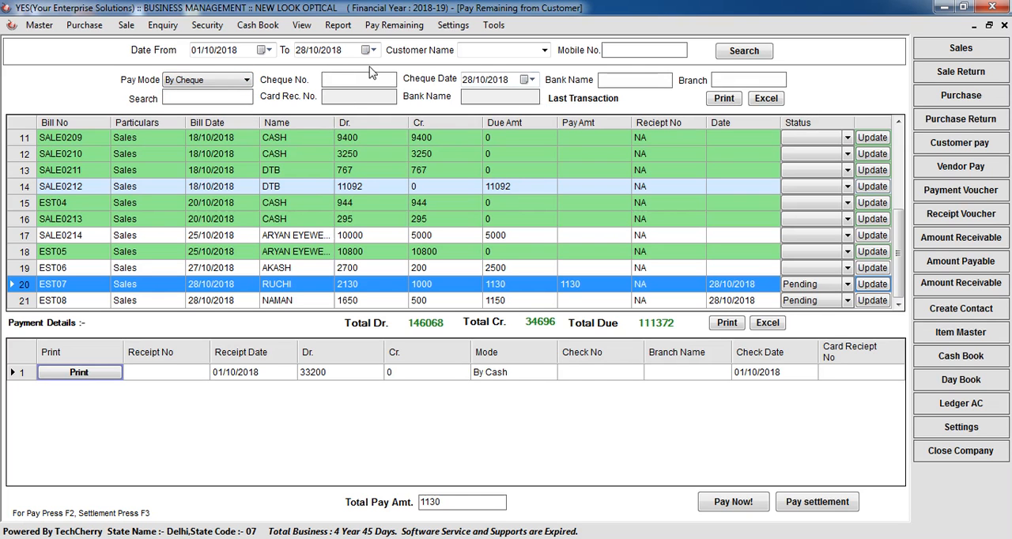
left_click(218, 80)
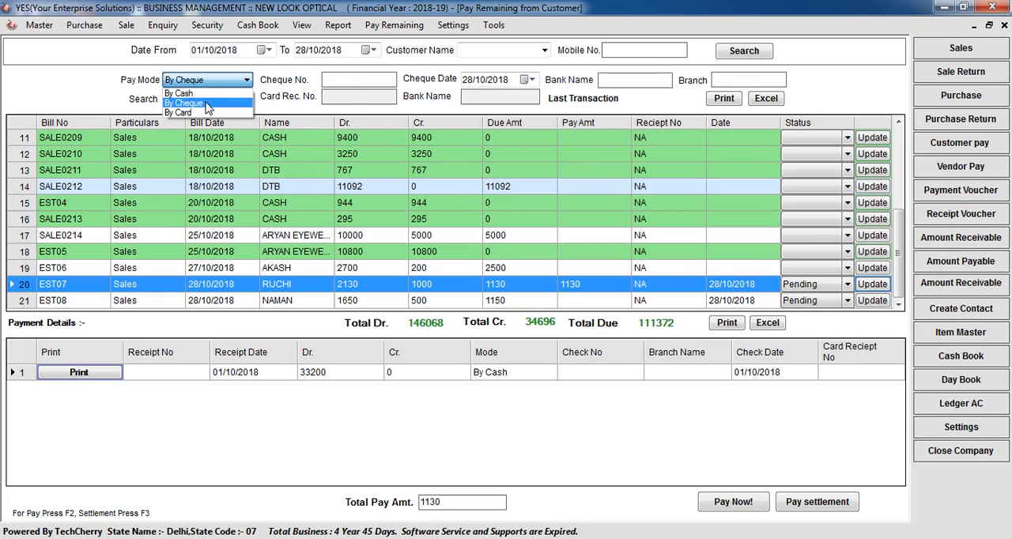
left_click(204, 93)
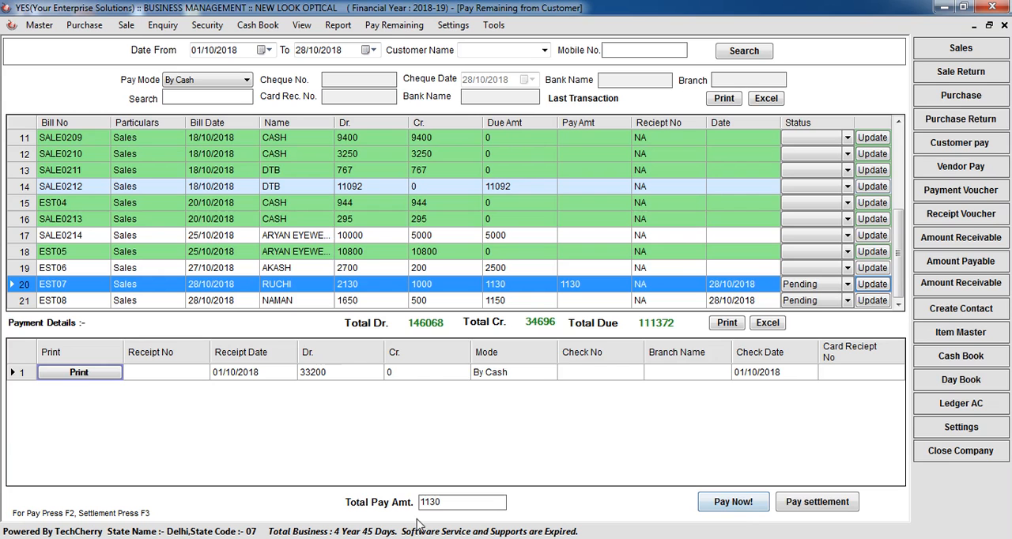
Step: Pay the entered amount for bill EST07, confirm it and generate the payment receipt
left_click(739, 505)
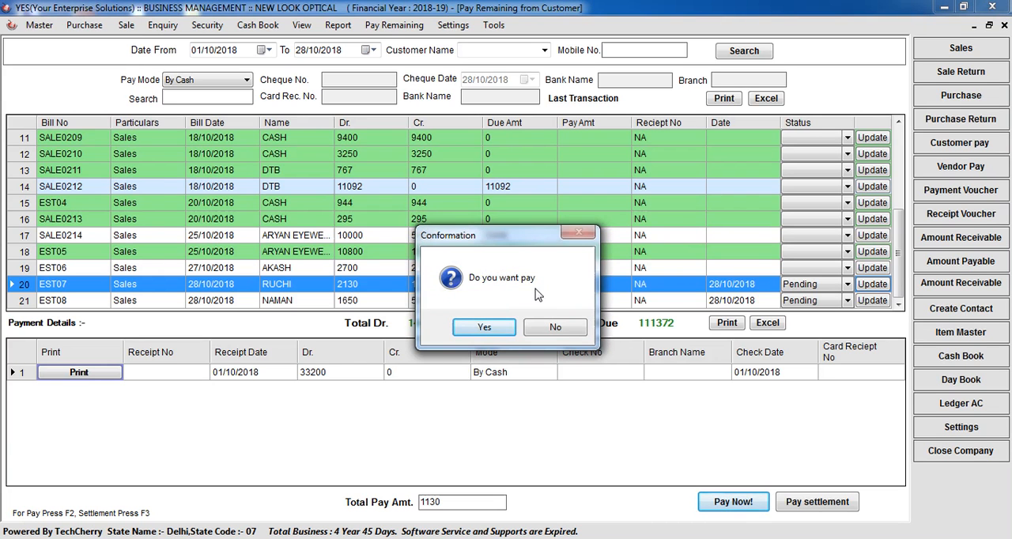
left_click(456, 332)
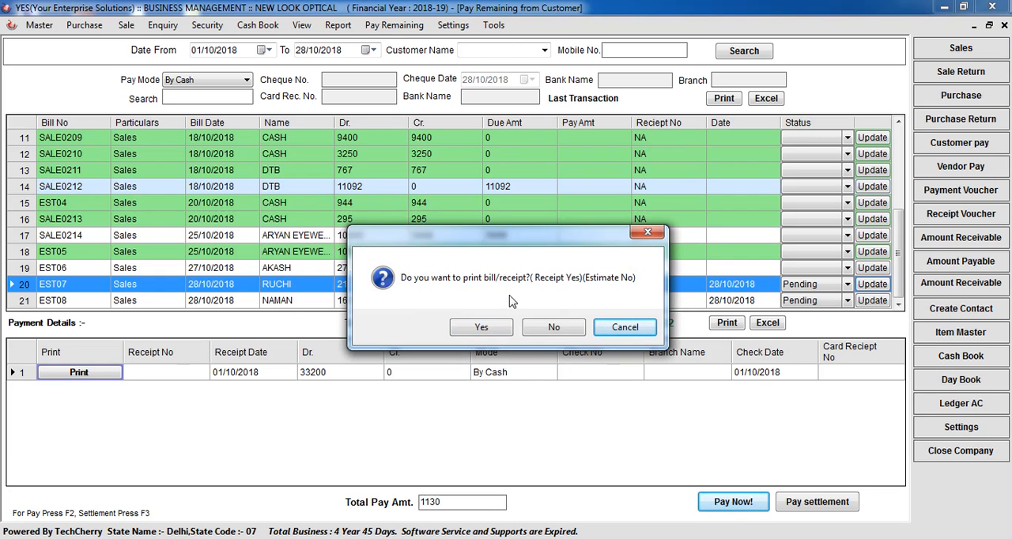
left_click(482, 329)
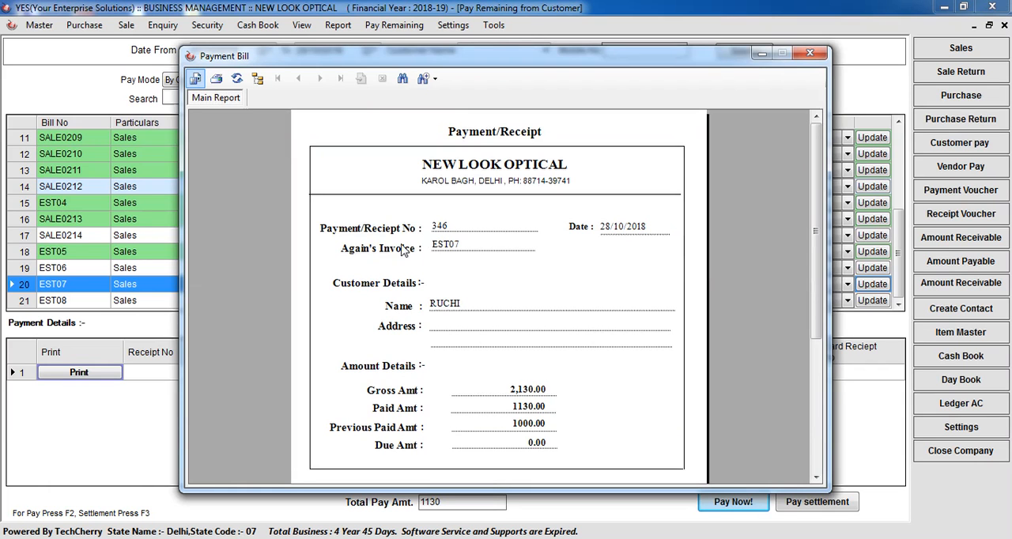
Step: Check the invoice number, customer name and gross, paid, previously paid and due amounts on the receipt, and close it
left_click(446, 248)
left_click(450, 308)
left_click(519, 395)
left_click(521, 427)
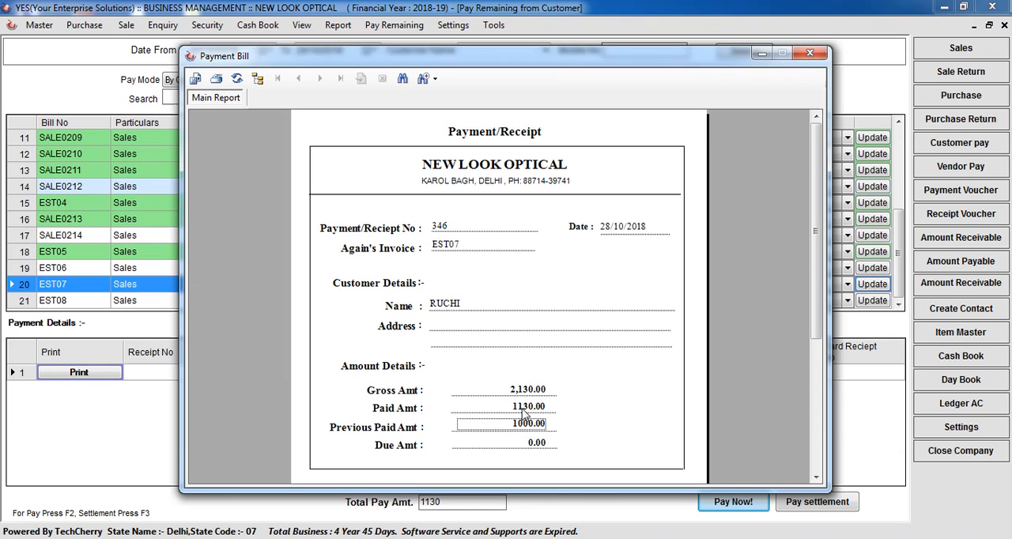
left_click(523, 408)
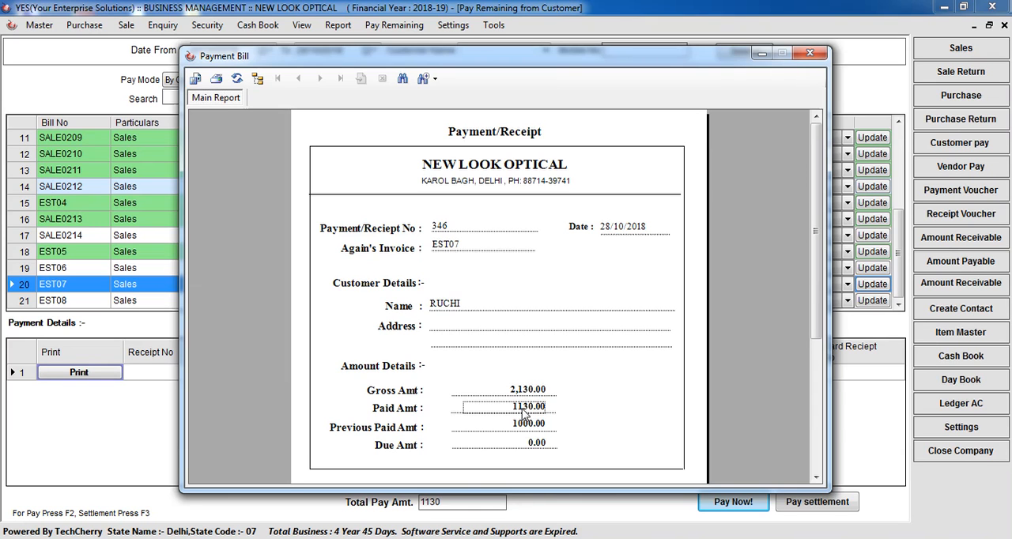
left_click(533, 448)
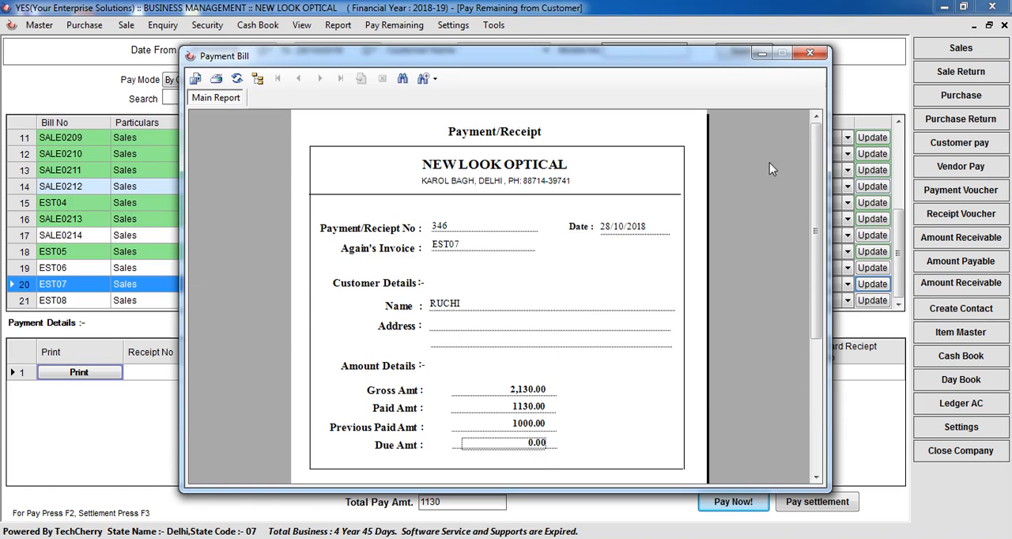
left_click(810, 53)
Step: Change the status of bill EST07 to Delivered and save the update
left_click(572, 283)
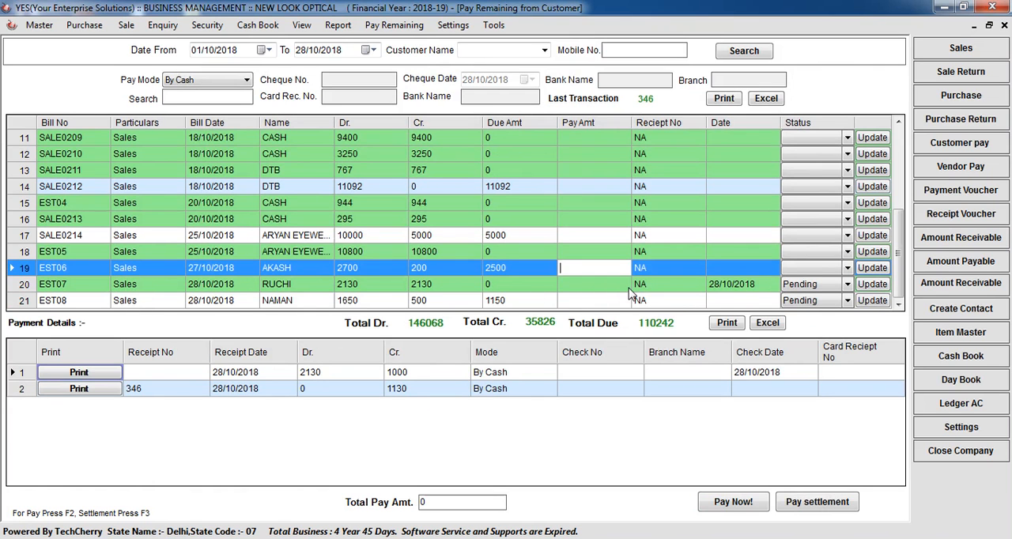
left_click(797, 289)
left_click(797, 290)
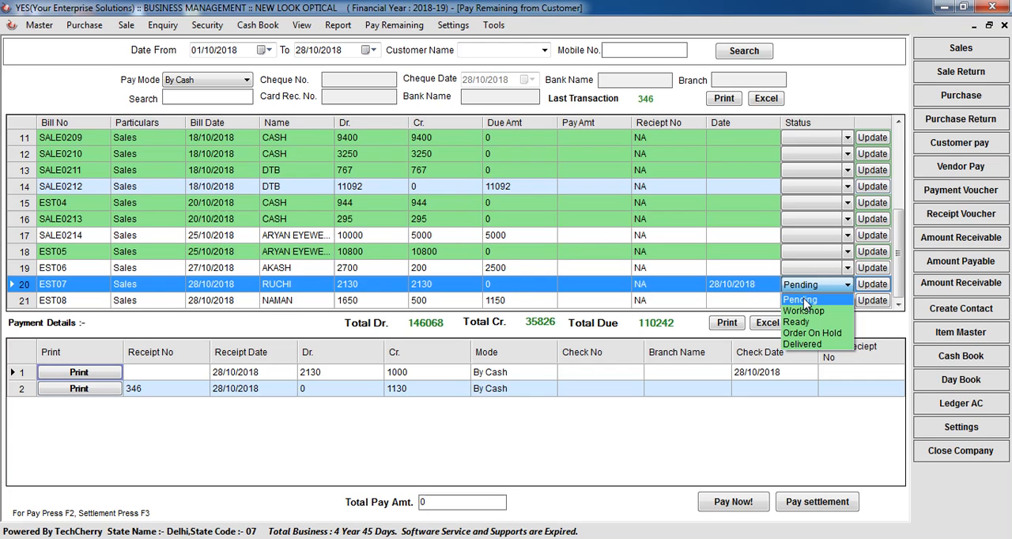
left_click(796, 344)
left_click(872, 284)
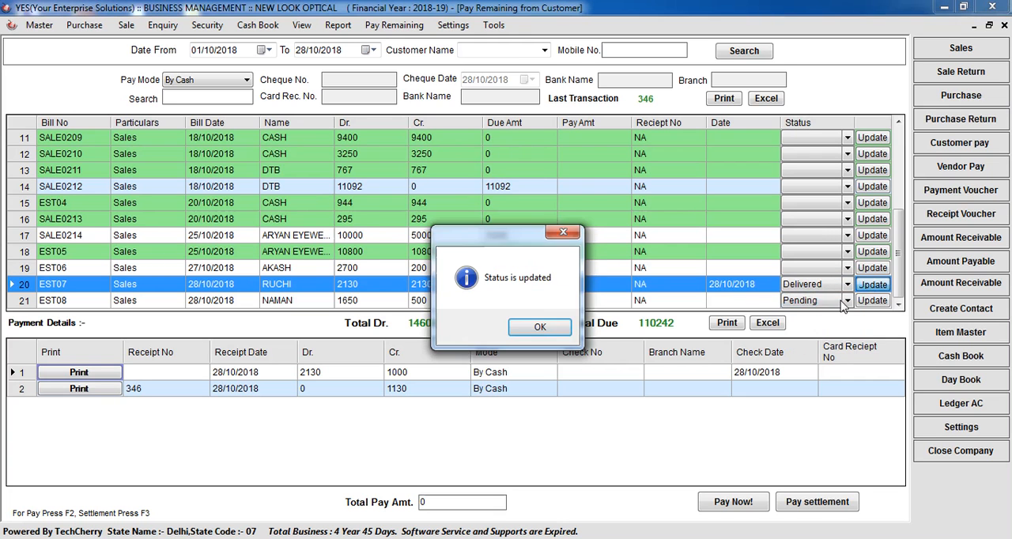
left_click(532, 329)
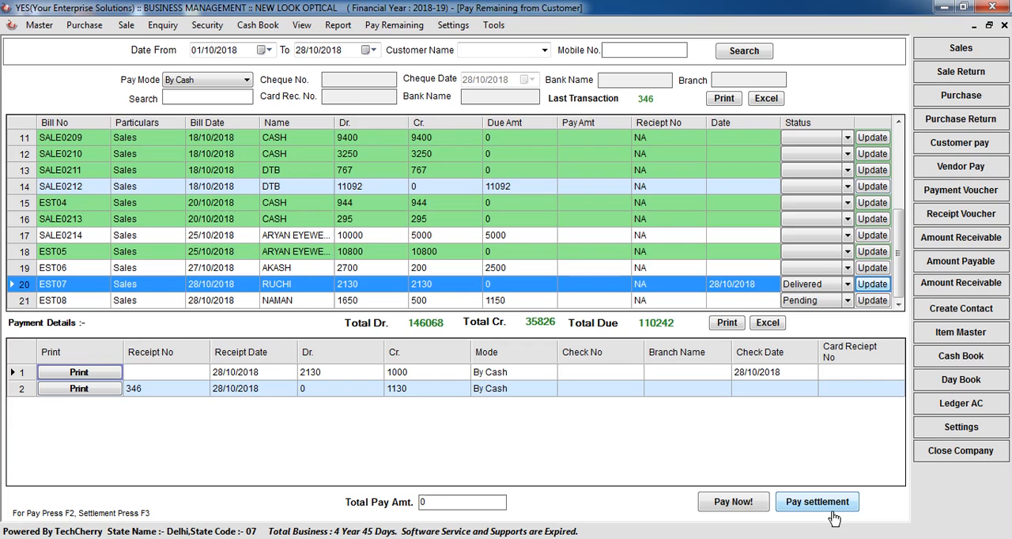
Step: Record a settlement of 50 against bill EST08, confirm it and check its entry in the payment details
left_click(523, 301)
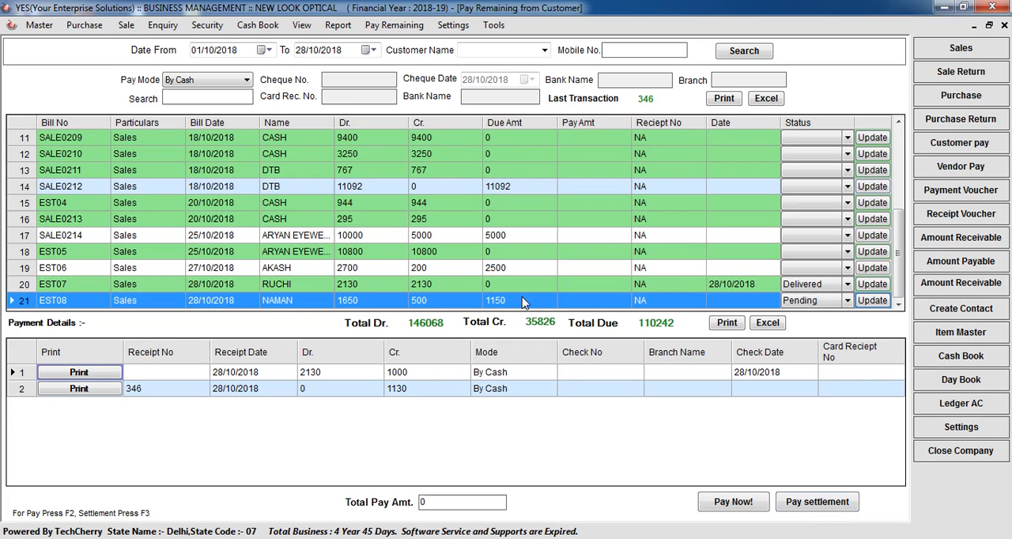
left_click(595, 306)
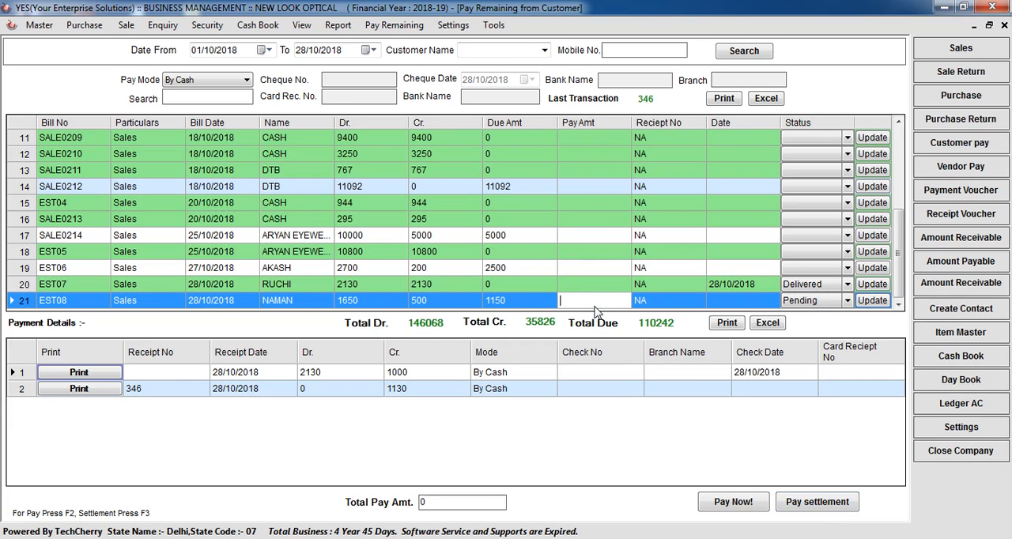
type("50")
left_click(838, 503)
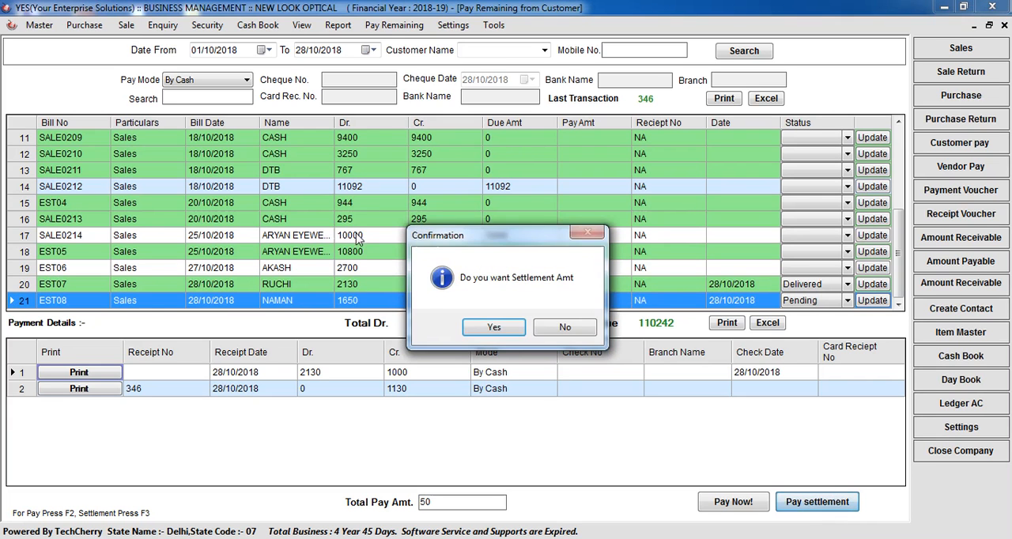
left_click(494, 325)
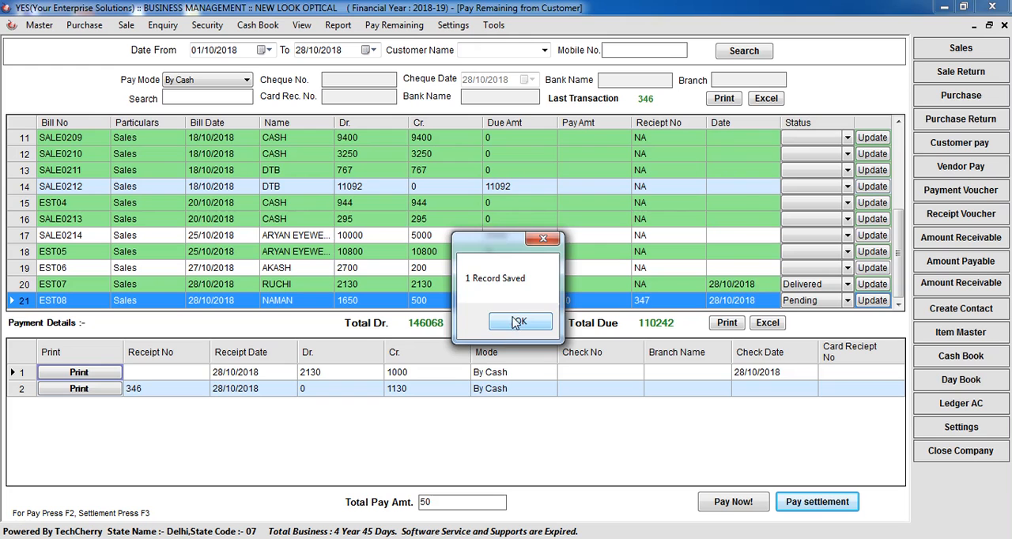
left_click(514, 322)
left_click(605, 300)
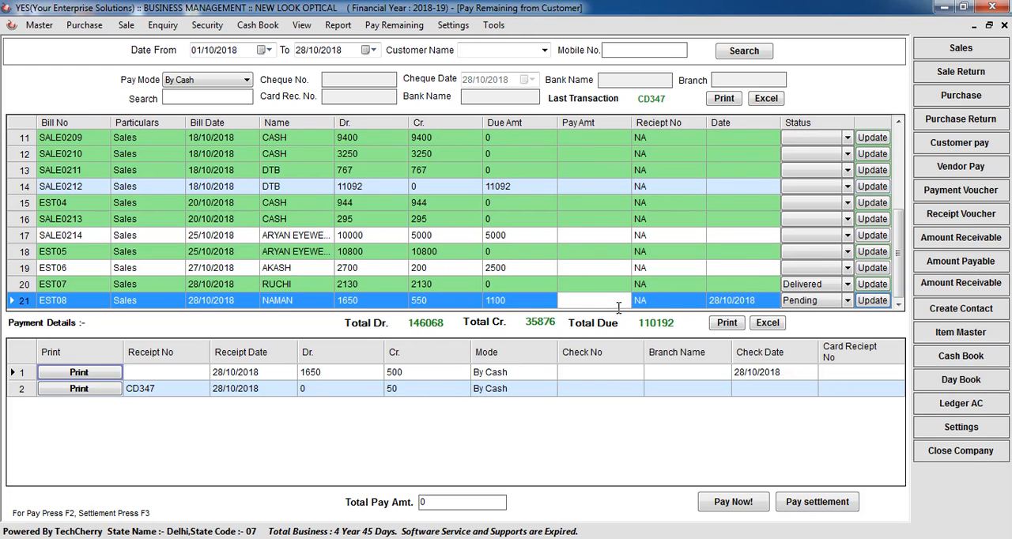
left_click(403, 392)
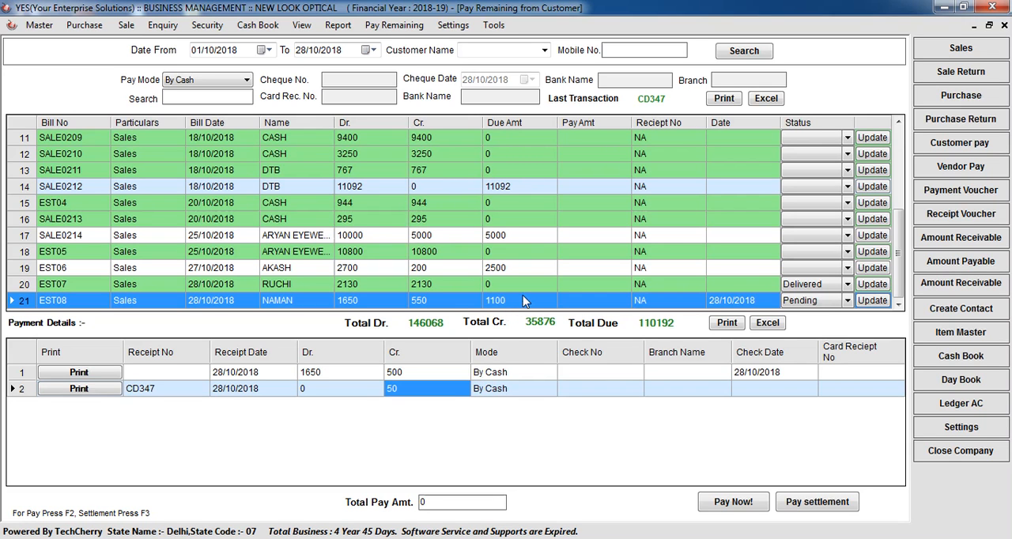
Step: Pay 1100 by cash for bill EST08, confirm it and generate the payment receipt
left_click(583, 301)
type("1100")
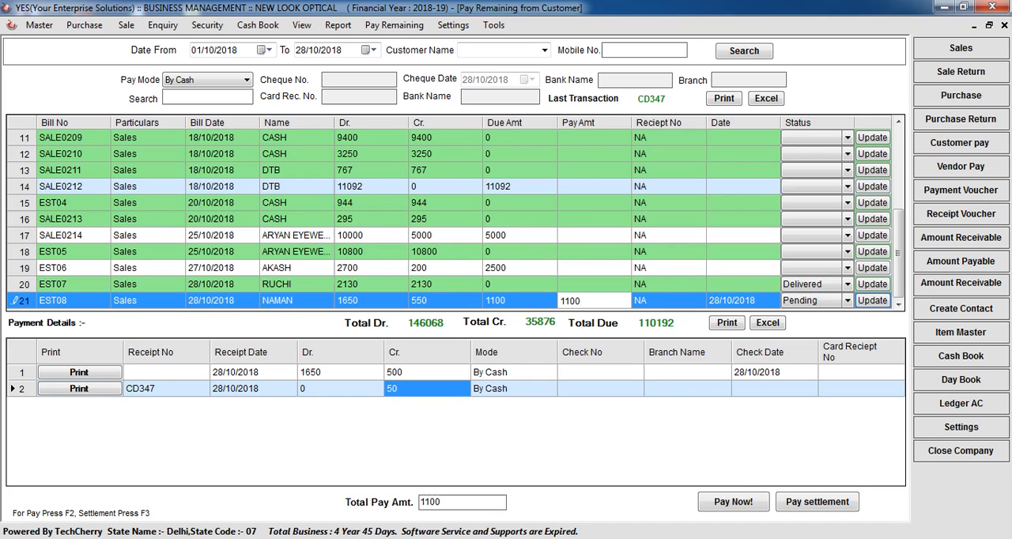
left_click(739, 502)
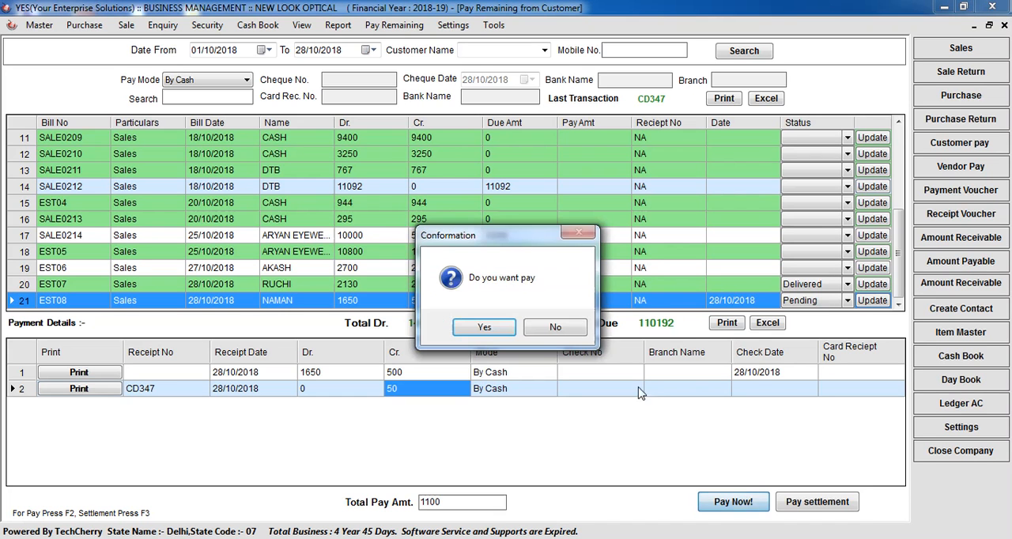
left_click(484, 328)
left_click(483, 328)
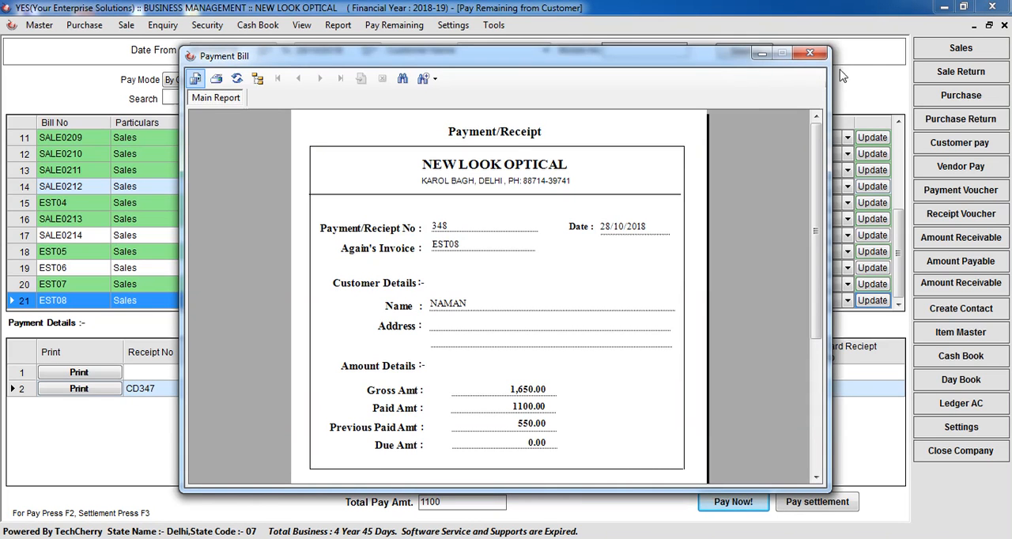
Step: Review each payment entry of bill EST08 without printing or updating it, and close the Pay Remaining from Customer form
left_click(816, 53)
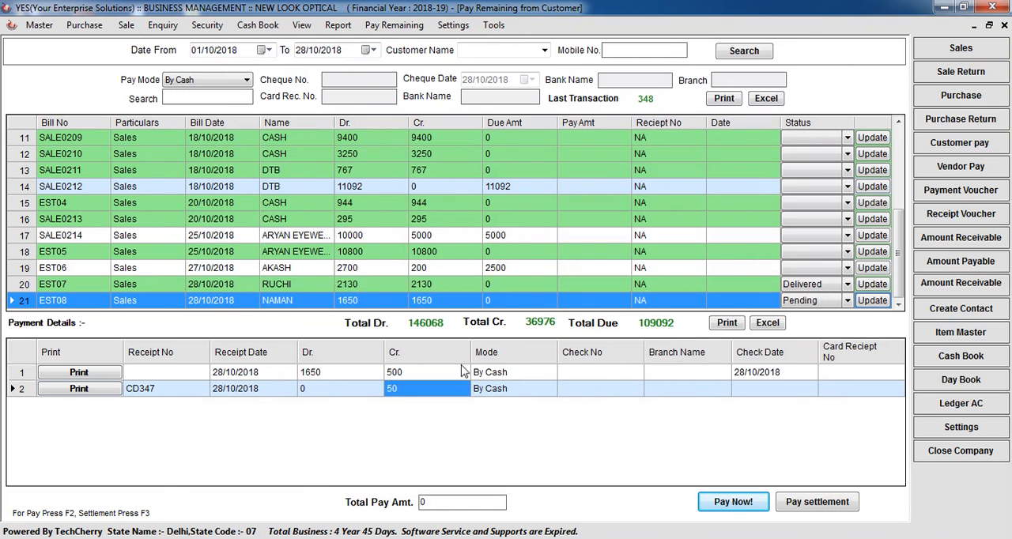
left_click(27, 377)
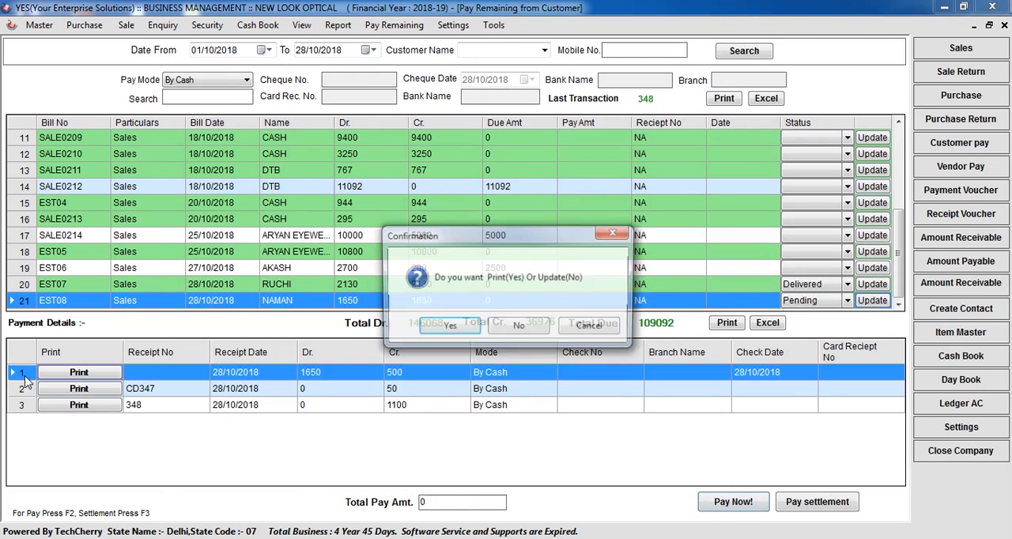
left_click(619, 327)
left_click(28, 389)
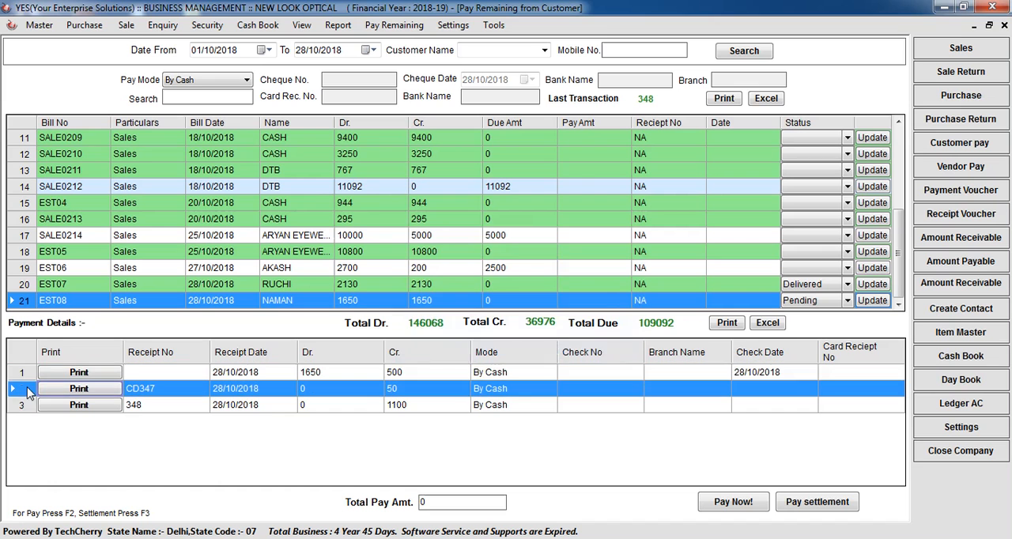
left_click(615, 327)
left_click(25, 409)
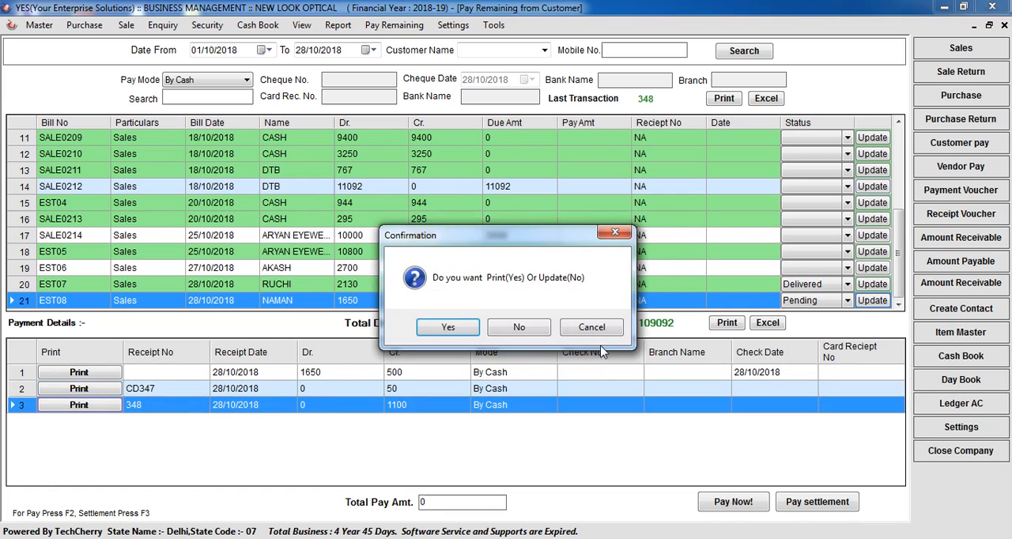
left_click(594, 329)
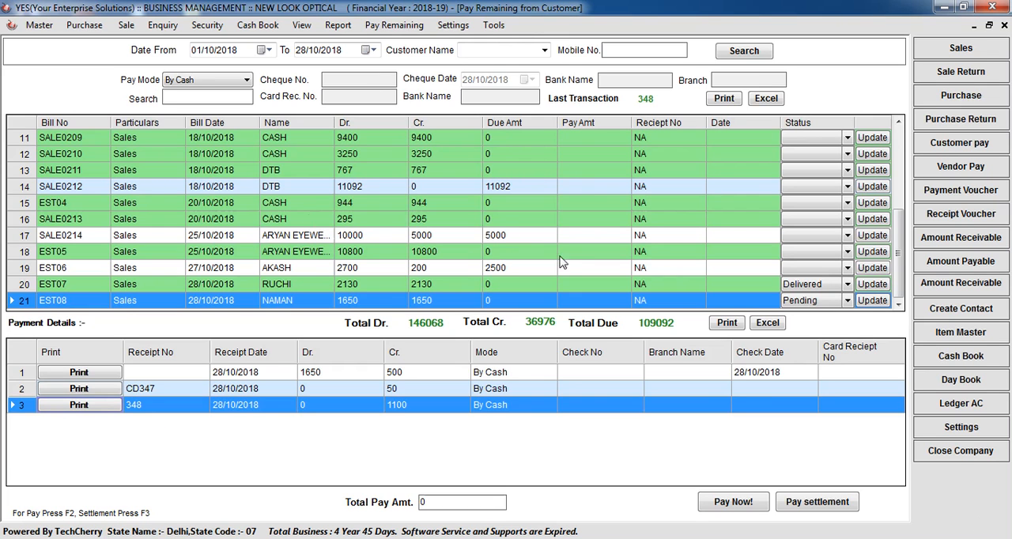
left_click(1004, 26)
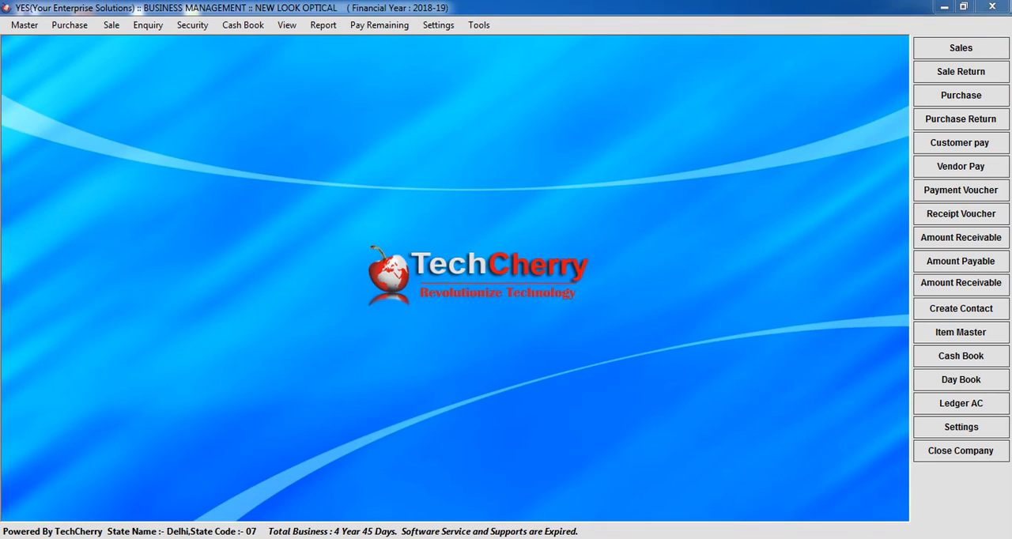